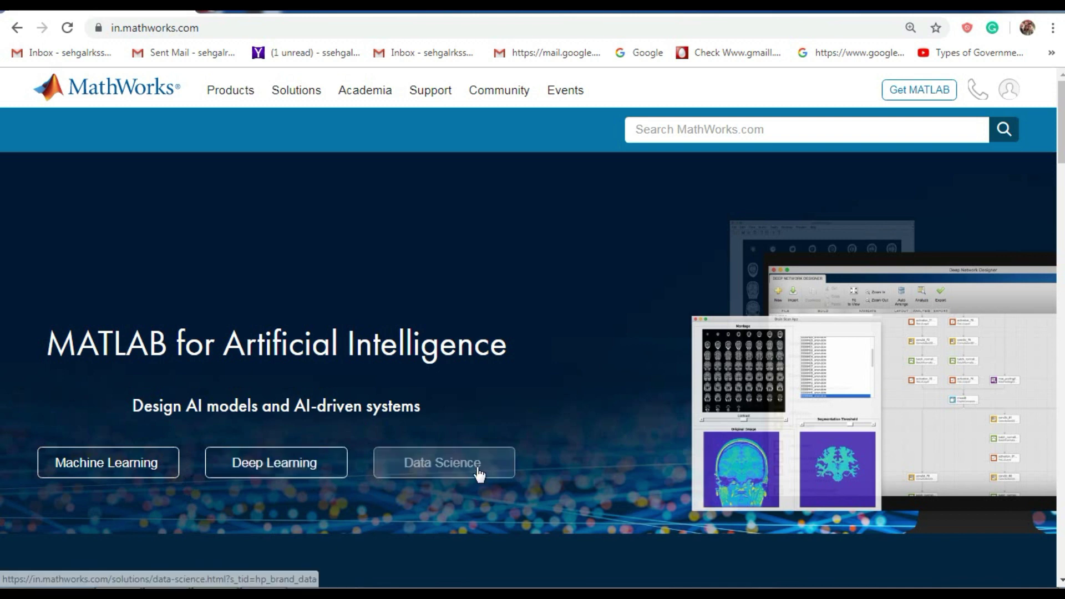
Scroll down to the home page's solutions cards and follow 'See more solutions'.
scroll(639, 436, down, 5)
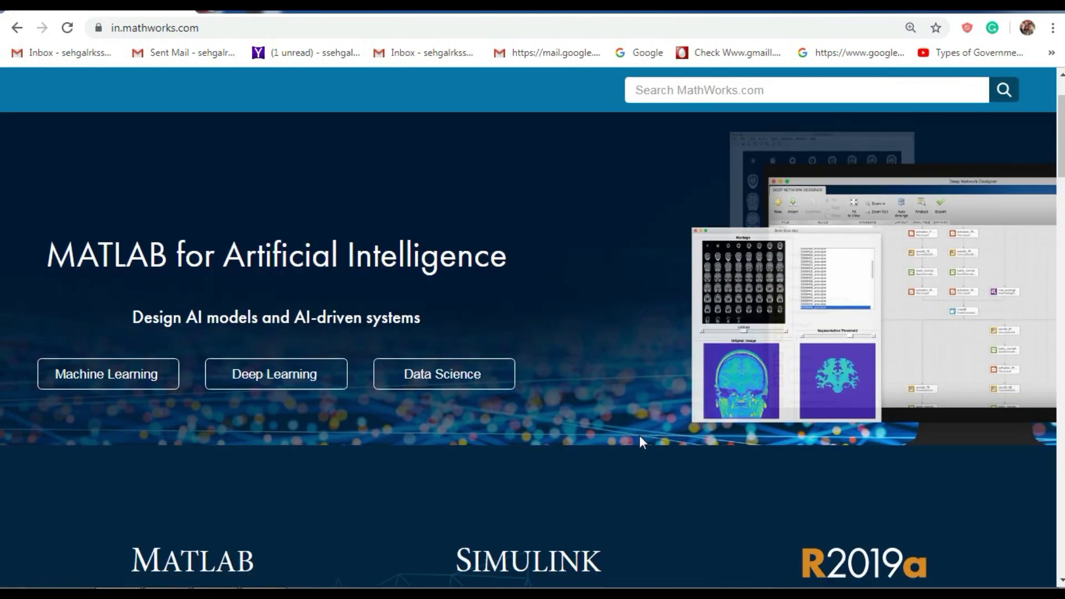
scroll(642, 444, down, 1)
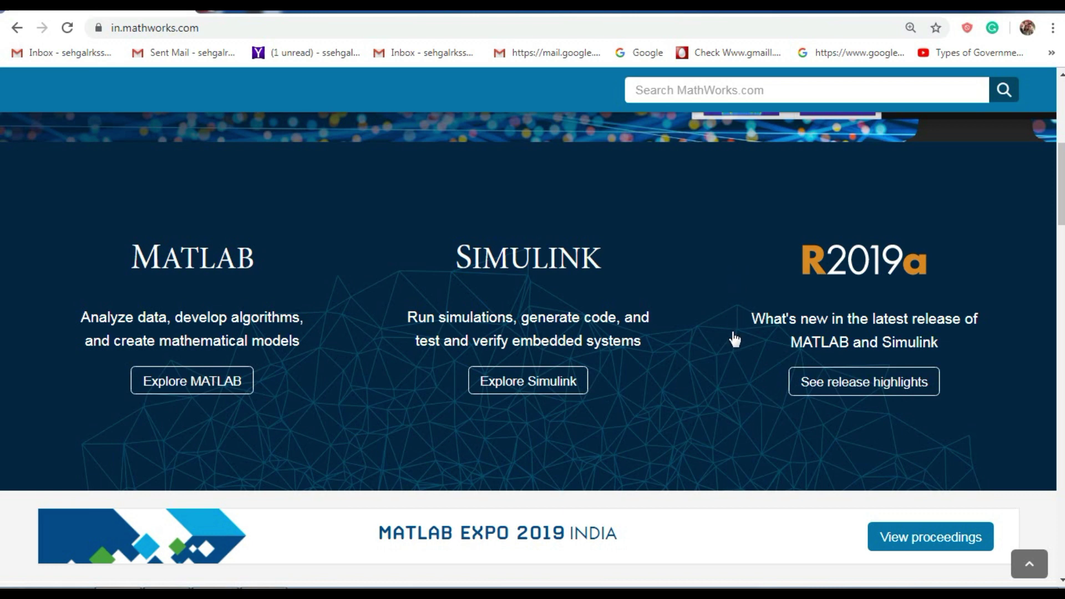
scroll(735, 339, down, 8)
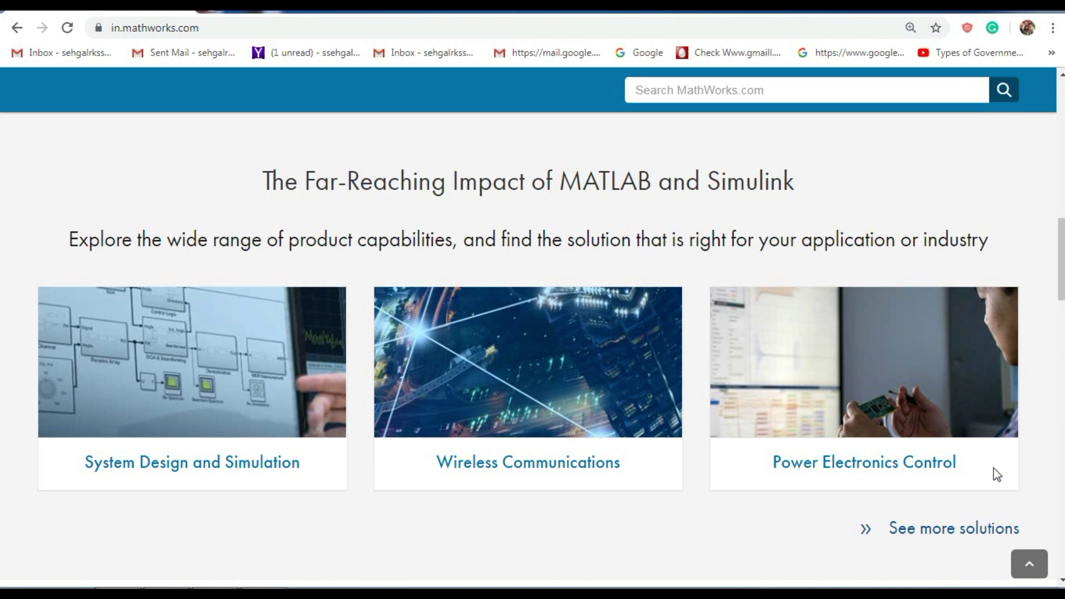
click(939, 544)
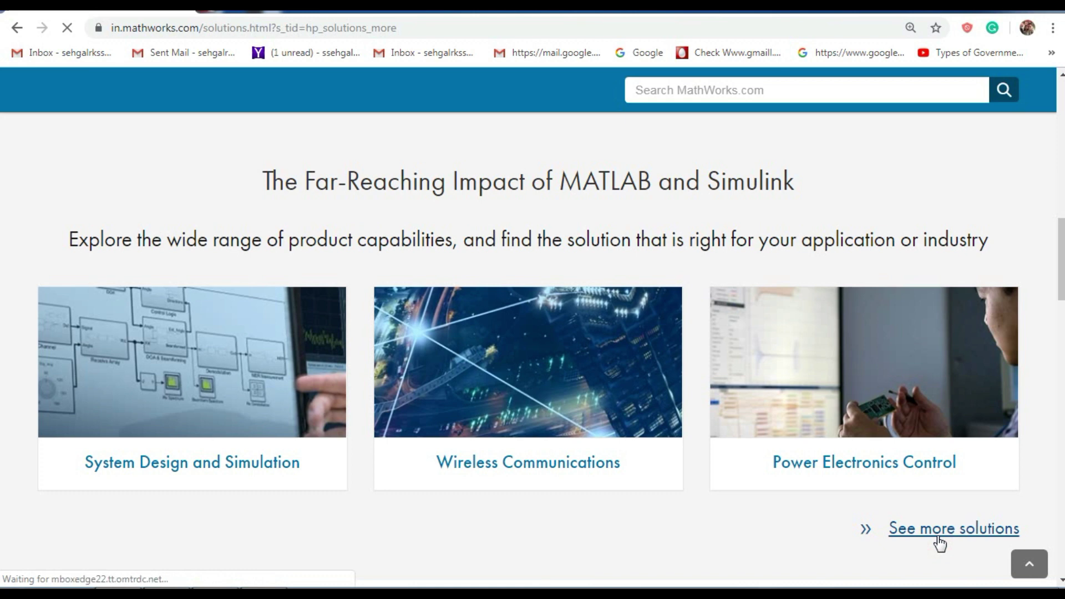
Browse the Solutions page's Applications and Capabilities lists.
scroll(378, 345, down, 2)
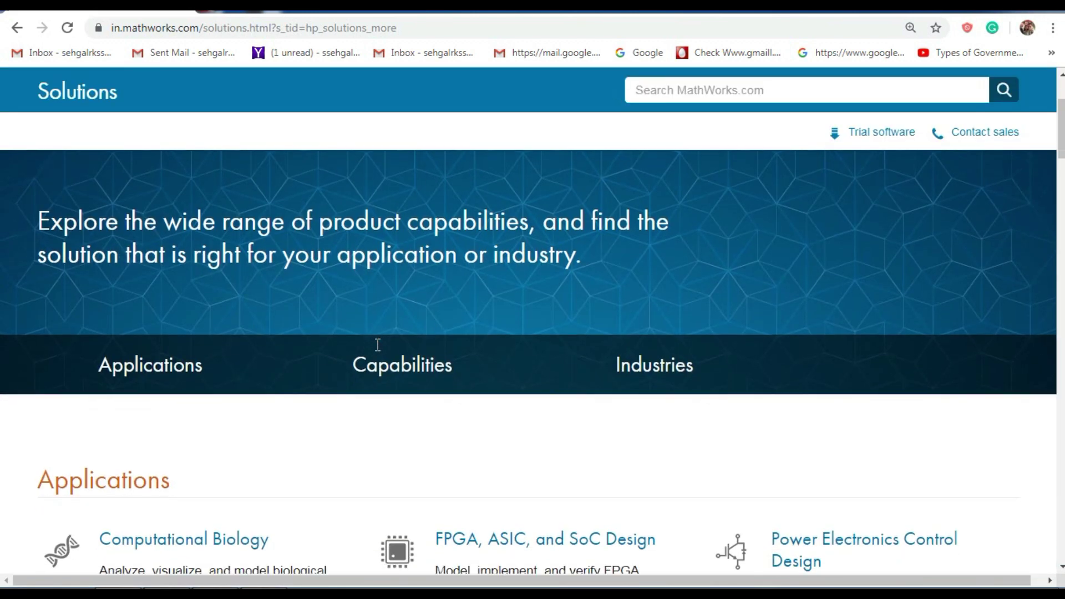
scroll(377, 345, down, 3)
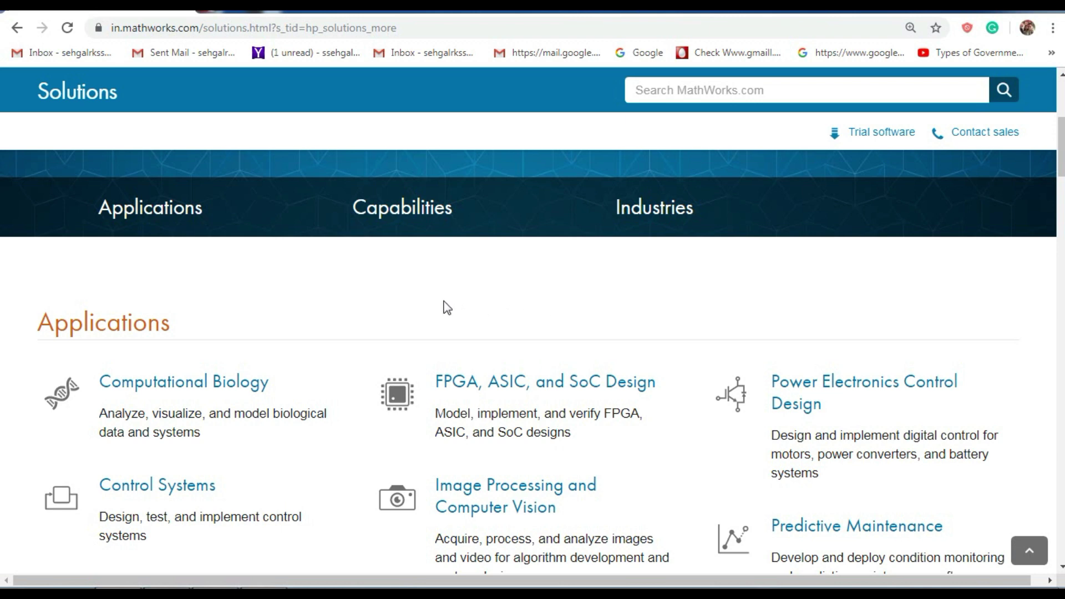
scroll(712, 442, down, 3)
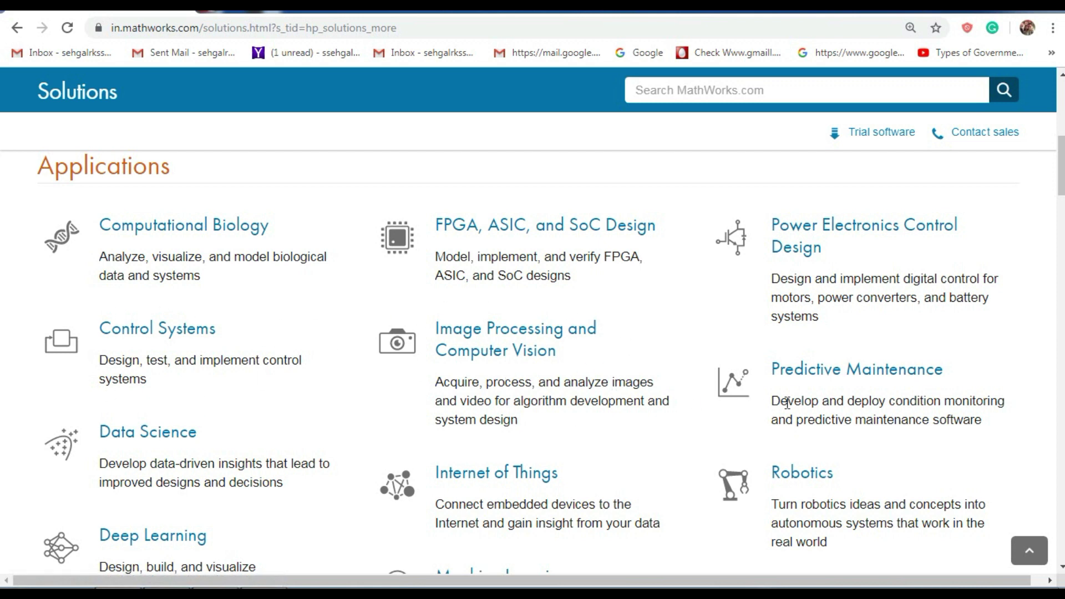
scroll(914, 401, down, 2)
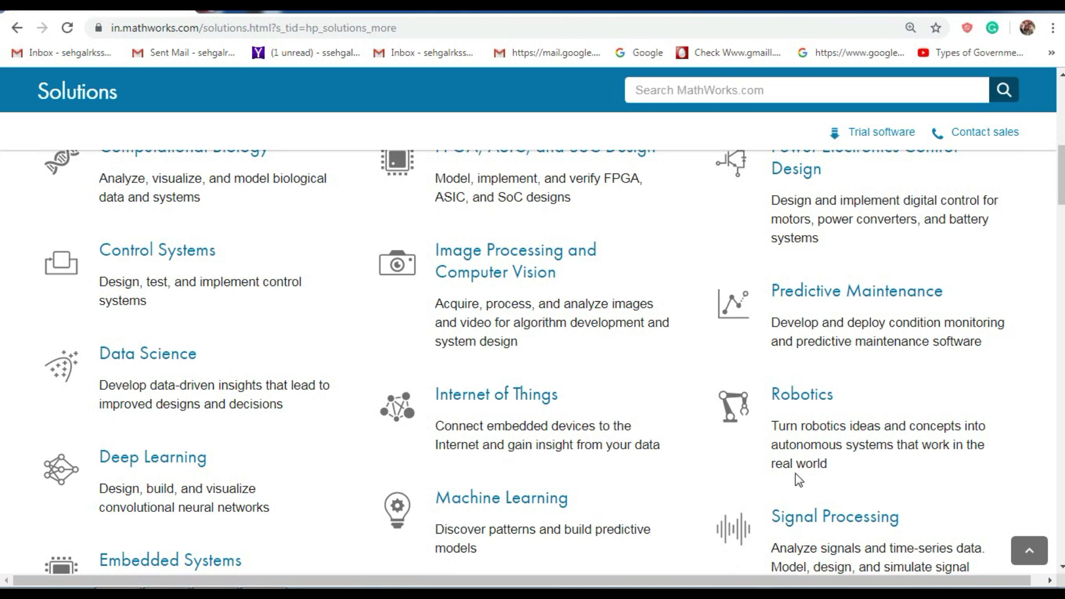
scroll(561, 409, down, 2)
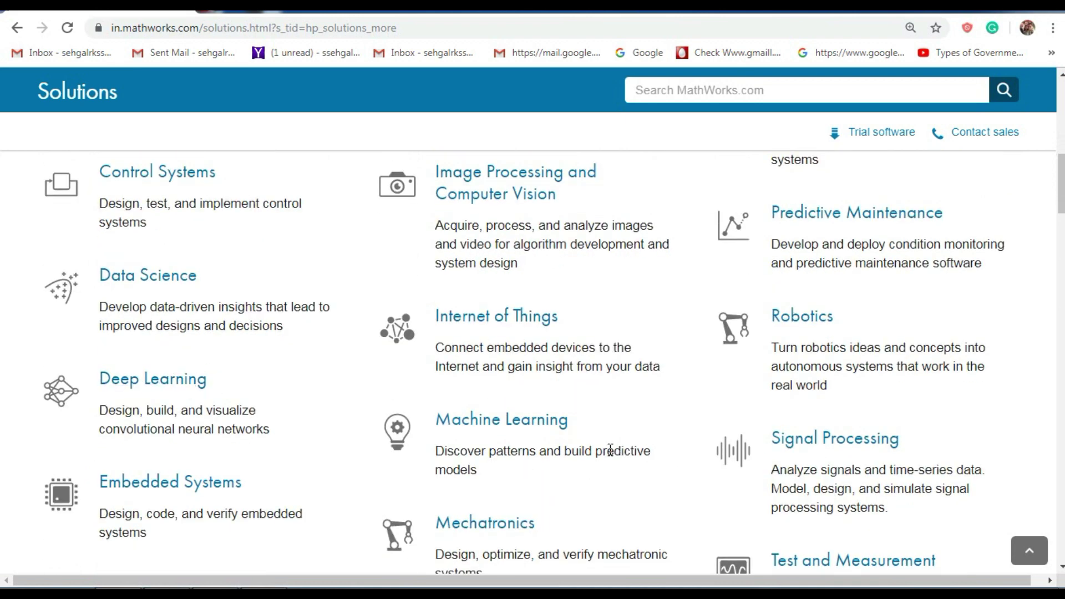
scroll(801, 460, down, 2)
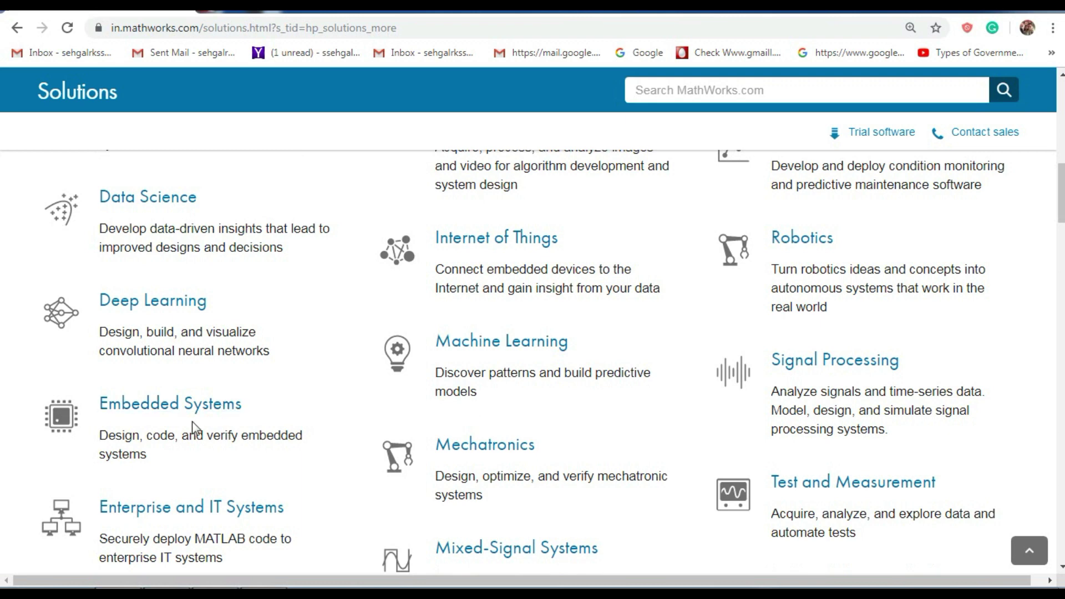
scroll(752, 474, down, 4)
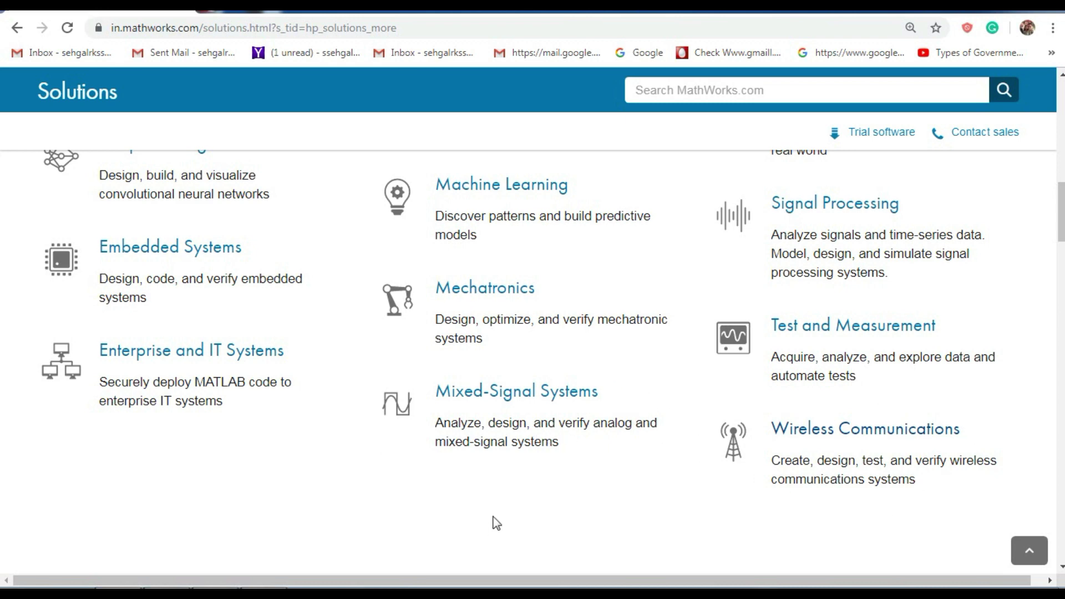
scroll(496, 517, up, 8)
scroll(496, 513, up, 7)
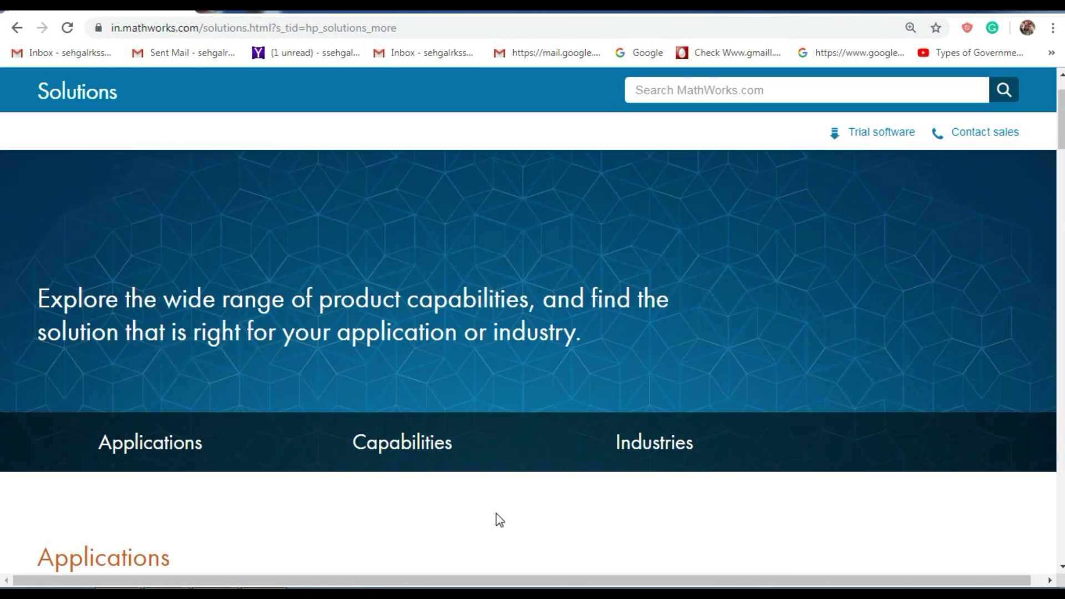
scroll(496, 514, down, 11)
scroll(496, 514, down, 15)
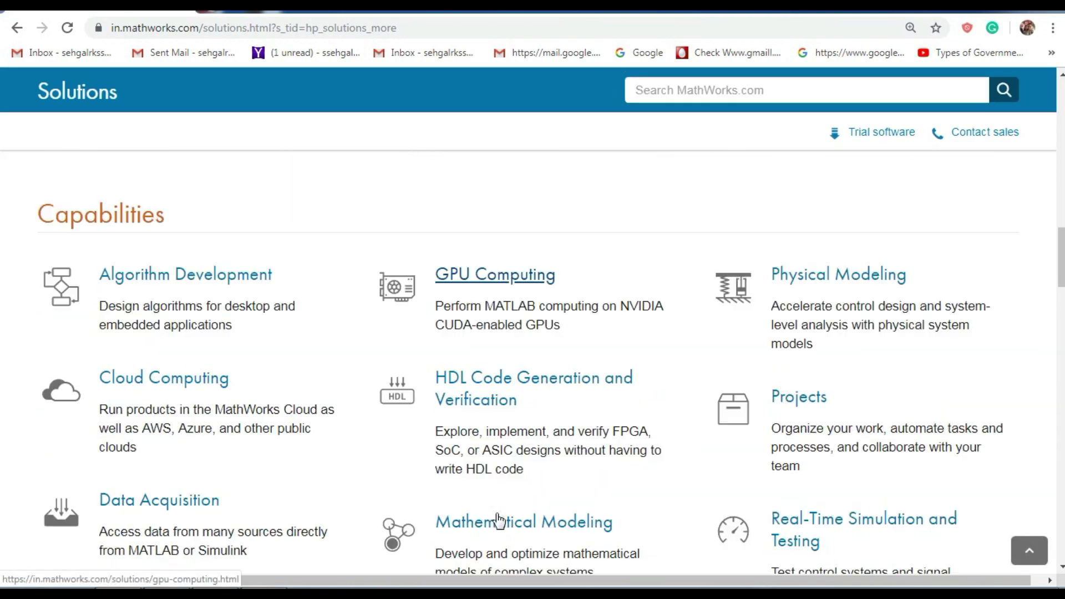
scroll(496, 514, down, 6)
Browse the Industries list, then go back to the MathWorks home page.
scroll(495, 514, up, 19)
scroll(500, 516, down, 3)
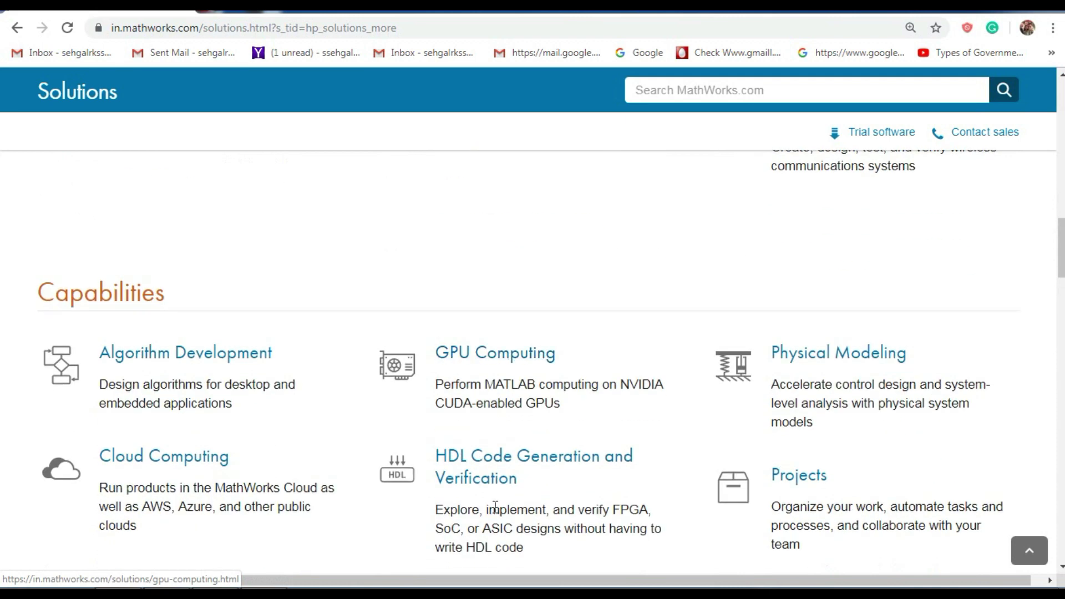
scroll(644, 472, down, 5)
scroll(643, 472, up, 8)
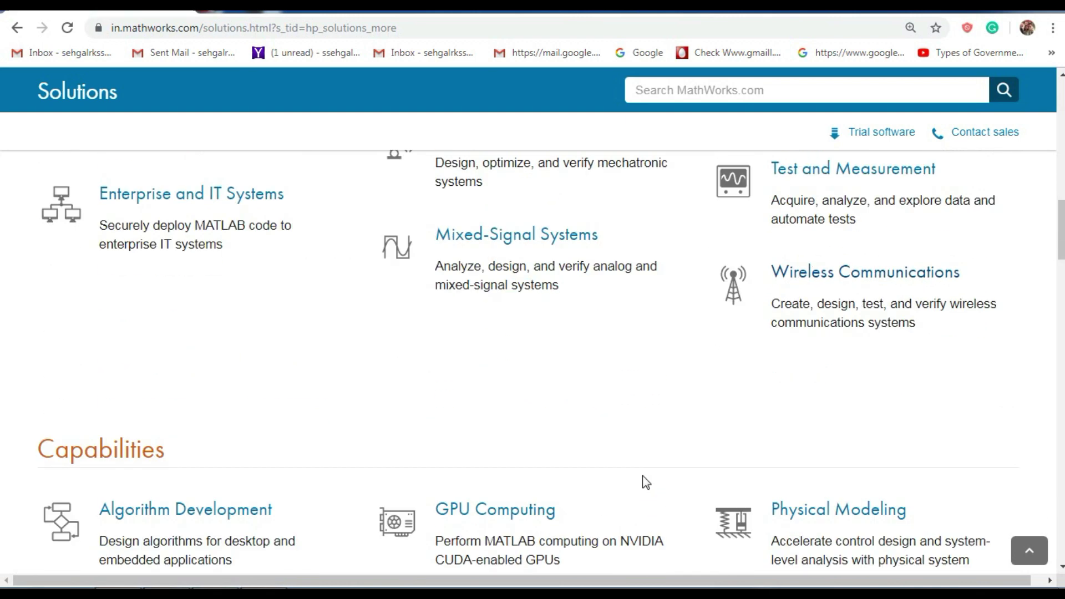
scroll(647, 477, down, 3)
scroll(649, 479, down, 8)
scroll(649, 477, down, 4)
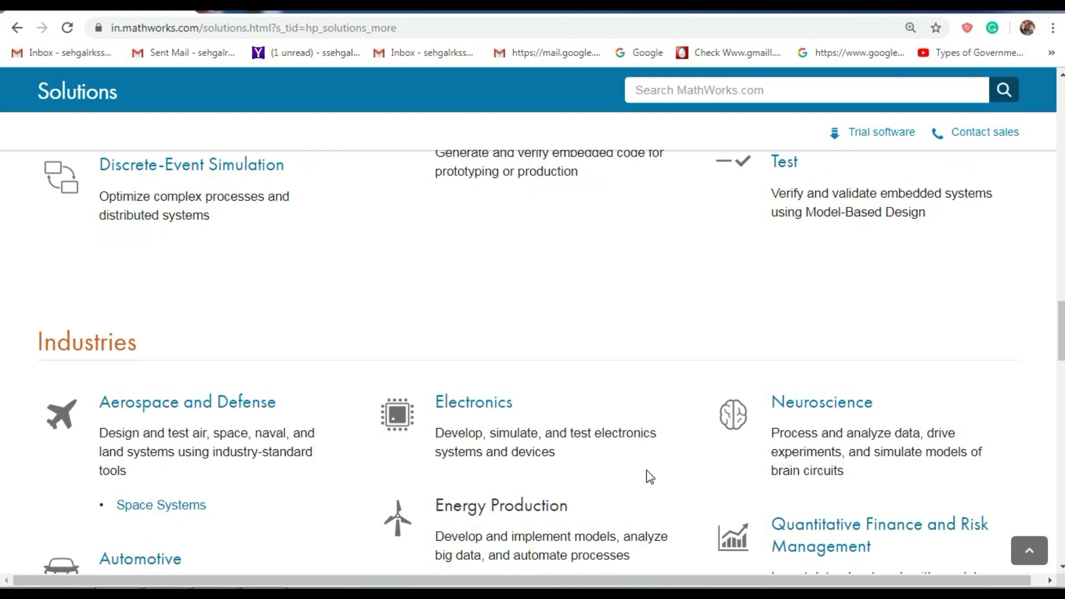
scroll(647, 475, down, 12)
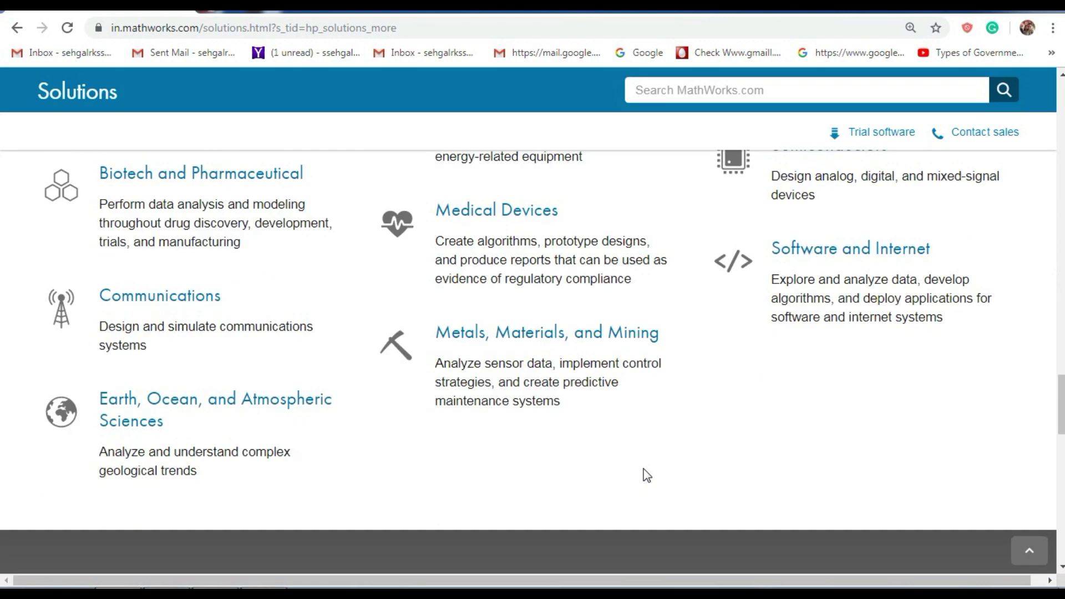
key(alt+Left)
scroll(511, 308, down, 10)
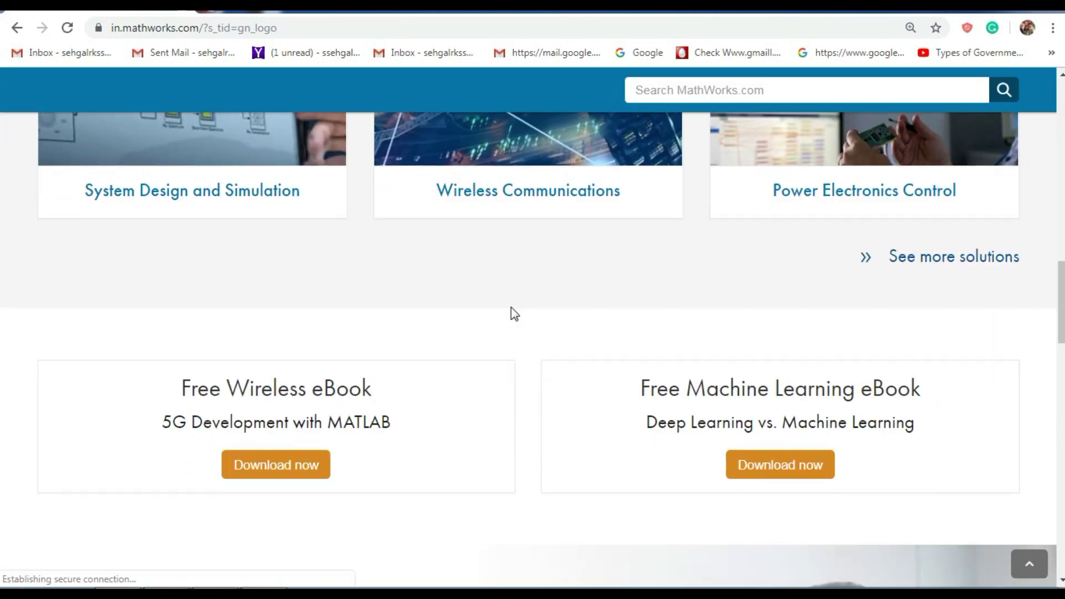
Start the free 30-day trial from 'Get a Trial of MATLAB and Simulink Products'.
scroll(511, 307, up, 7)
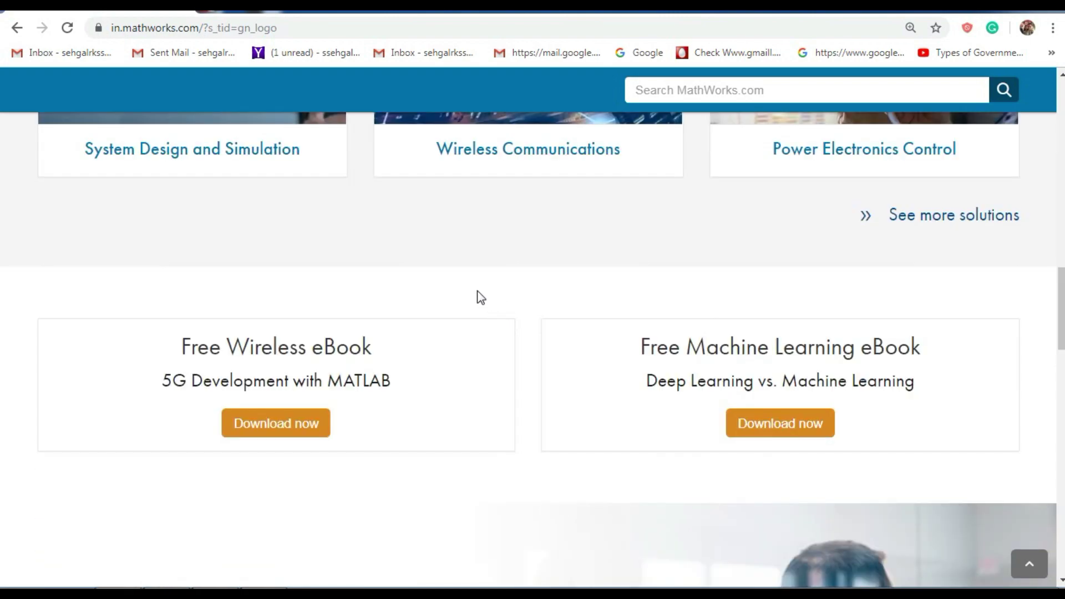
scroll(498, 290, down, 15)
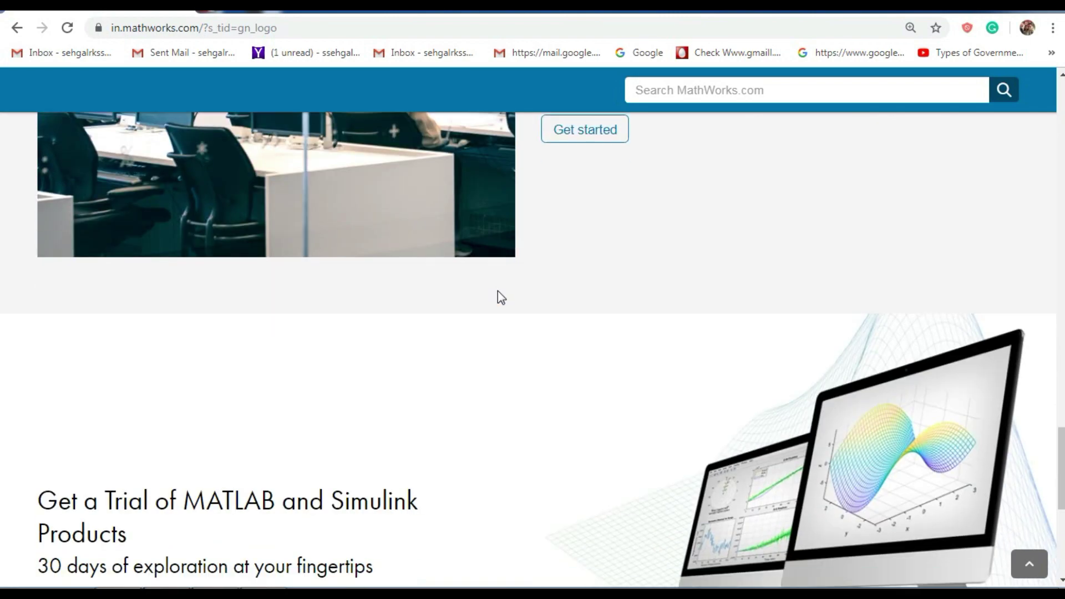
scroll(498, 290, down, 3)
scroll(498, 291, up, 4)
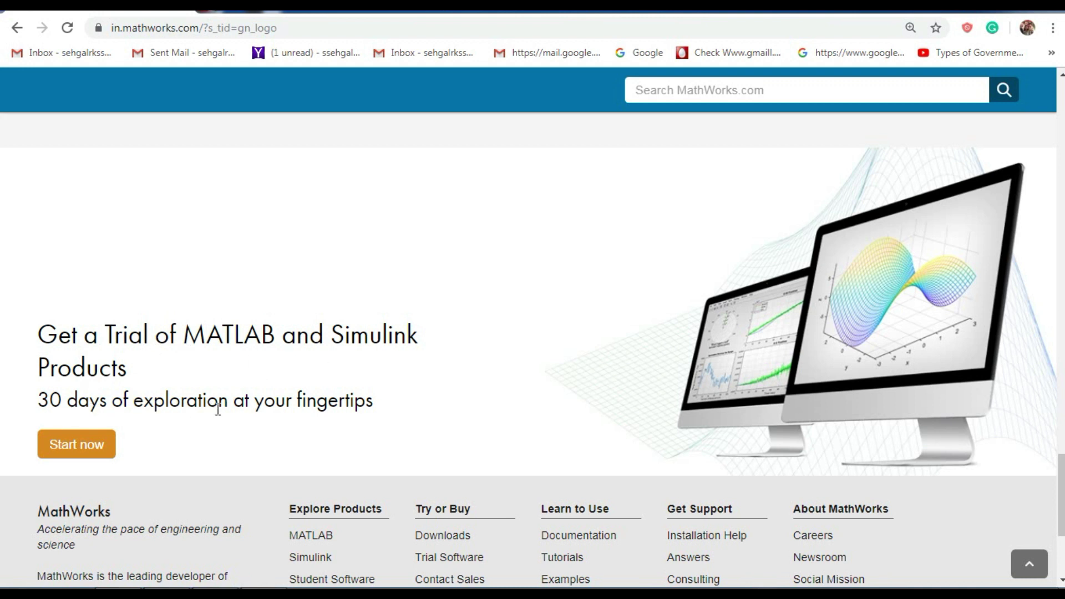
click(97, 439)
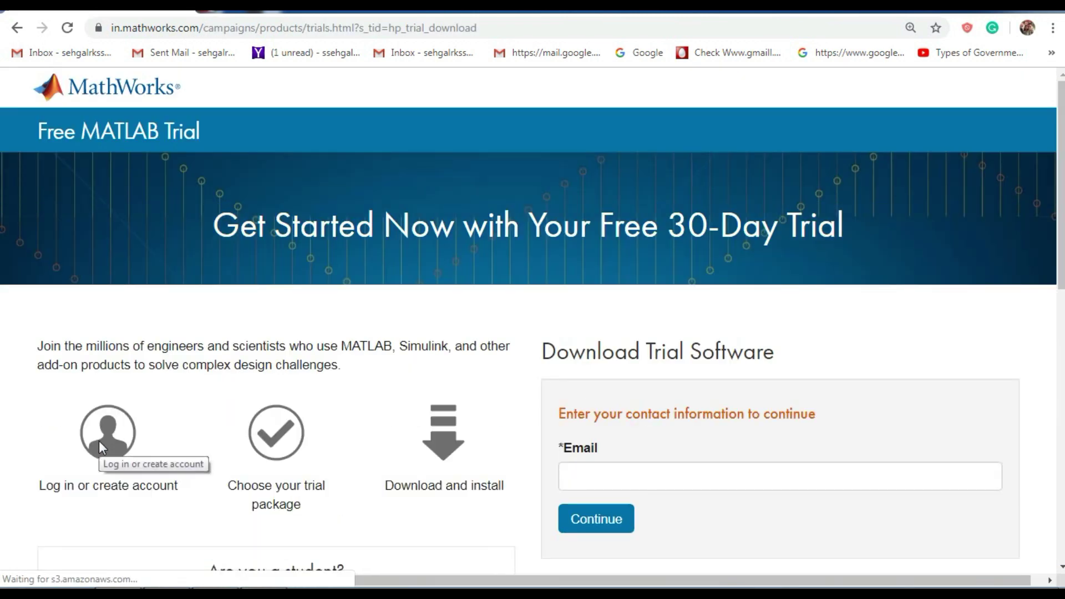
Enter the user's e-mail address in the trial form's Email field and continue.
scroll(805, 393, down, 3)
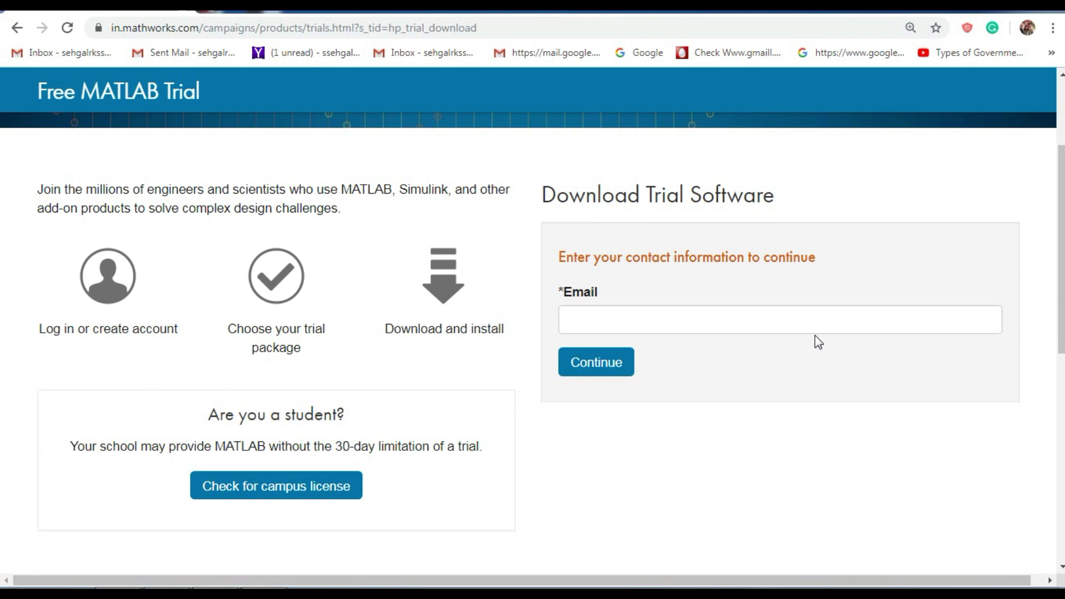
click(824, 316)
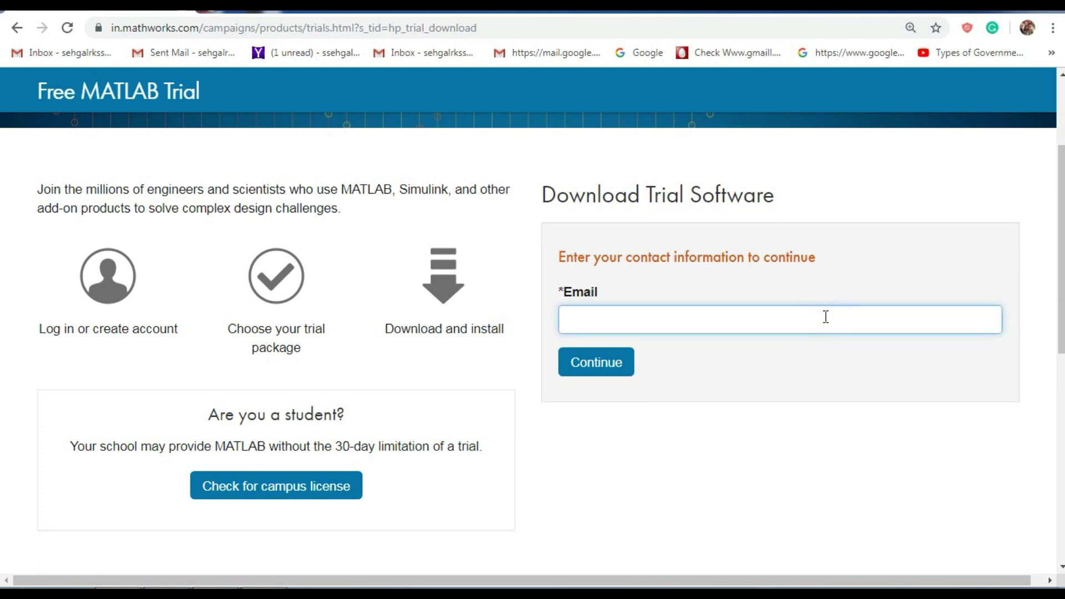
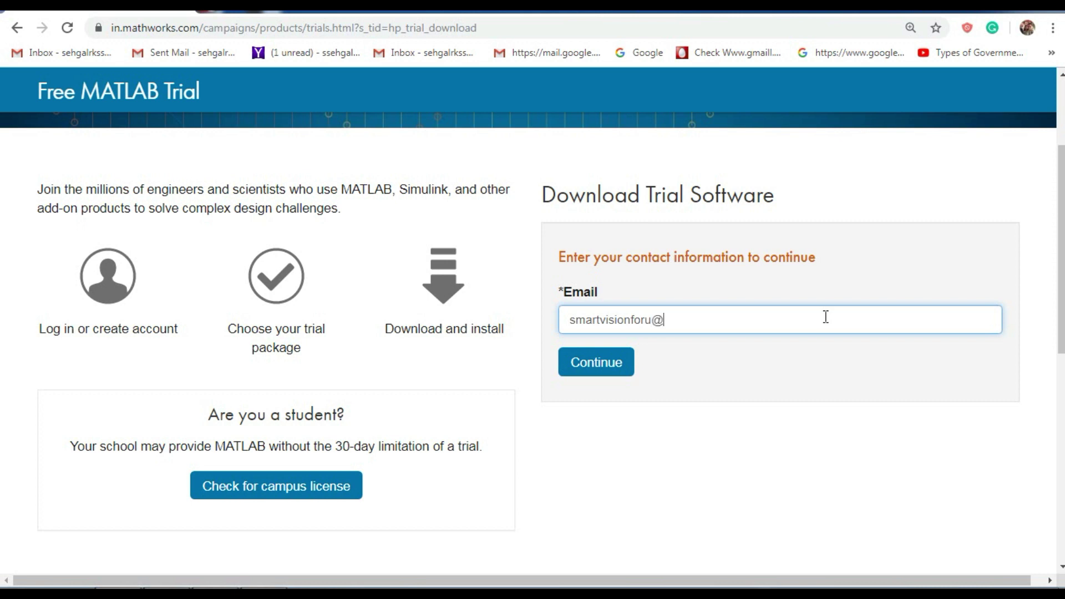
click(620, 370)
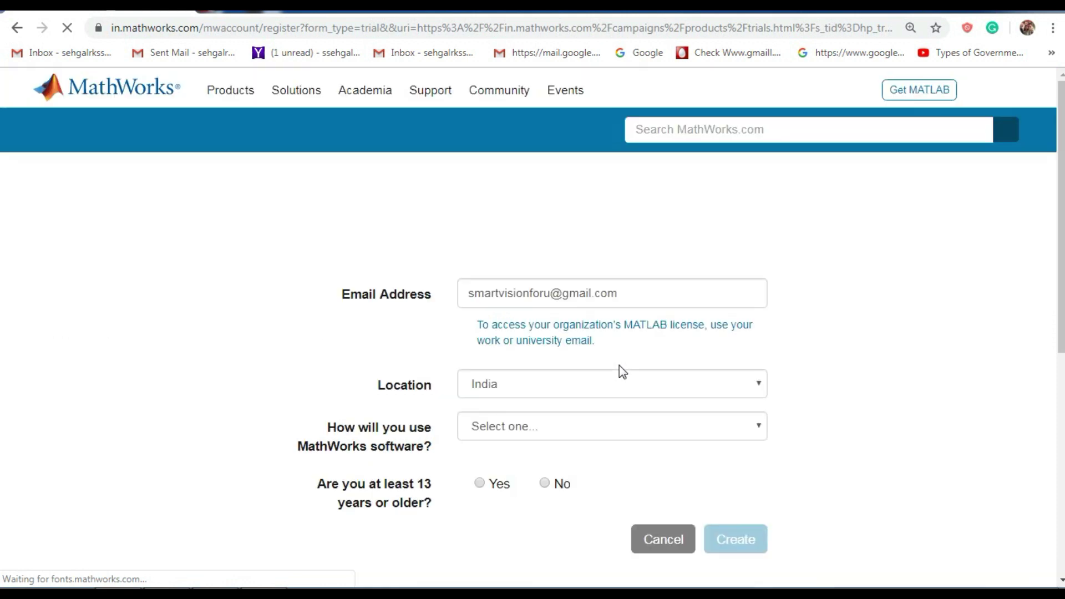
Create the account for Student use with age 13+ confirmed, keeping the current e-mail.
scroll(885, 333, down, 3)
scroll(886, 334, up, 3)
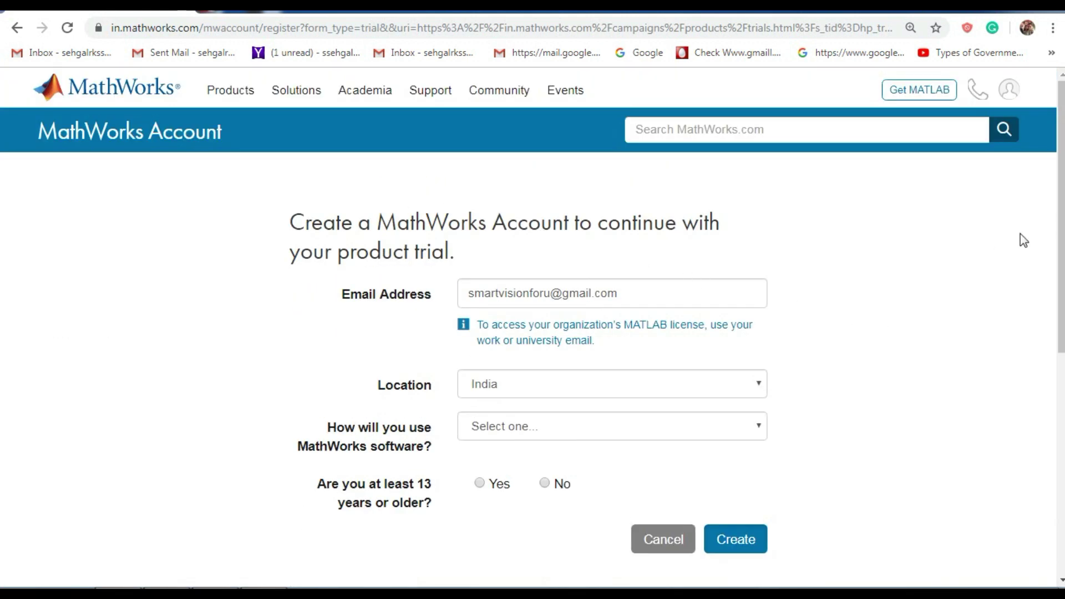
scroll(930, 384, down, 2)
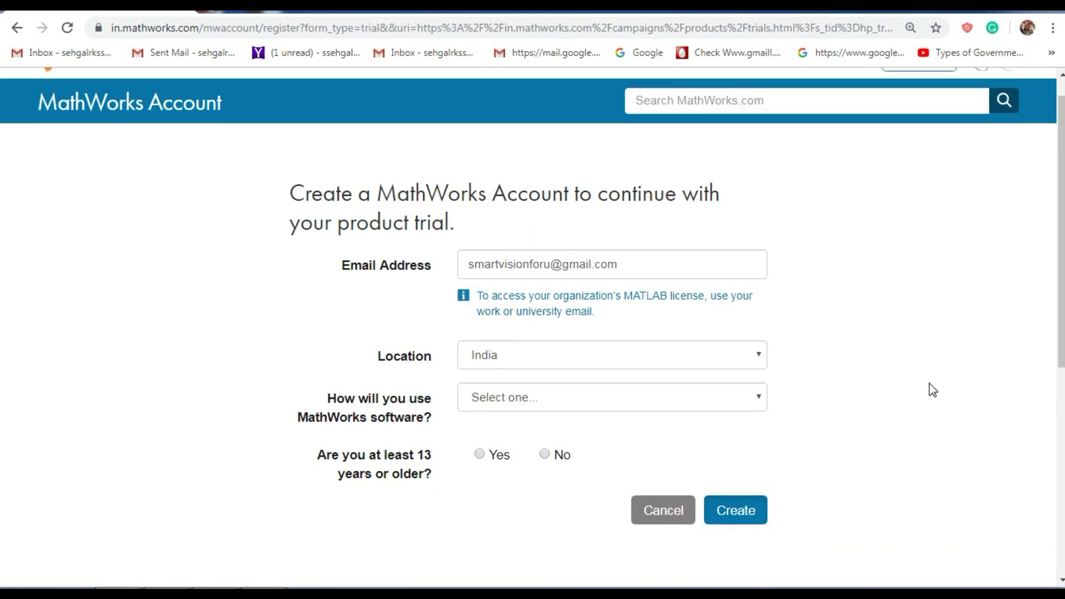
click(684, 359)
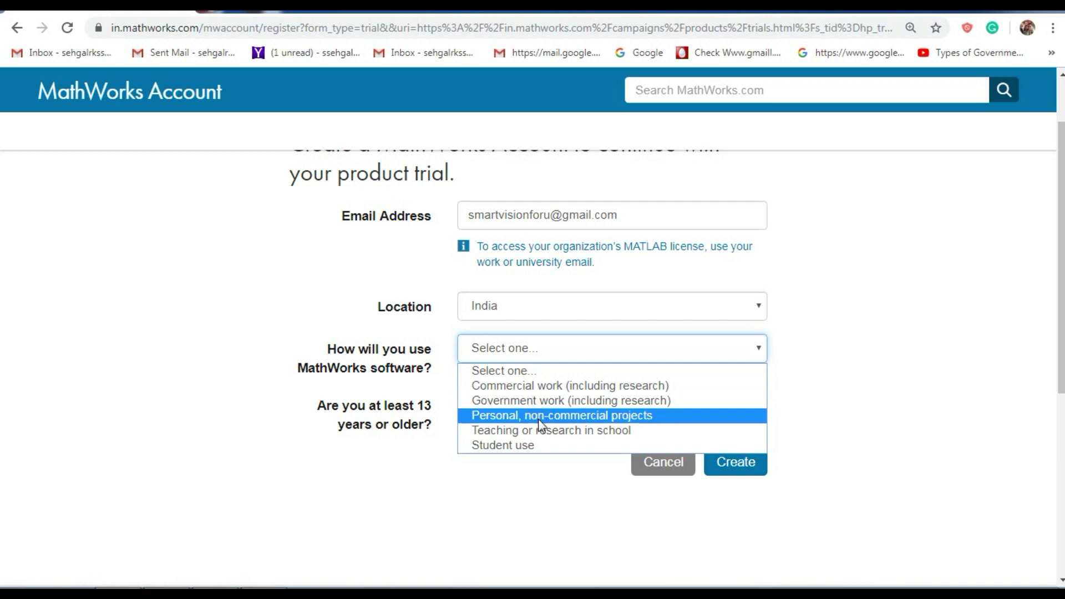
click(542, 447)
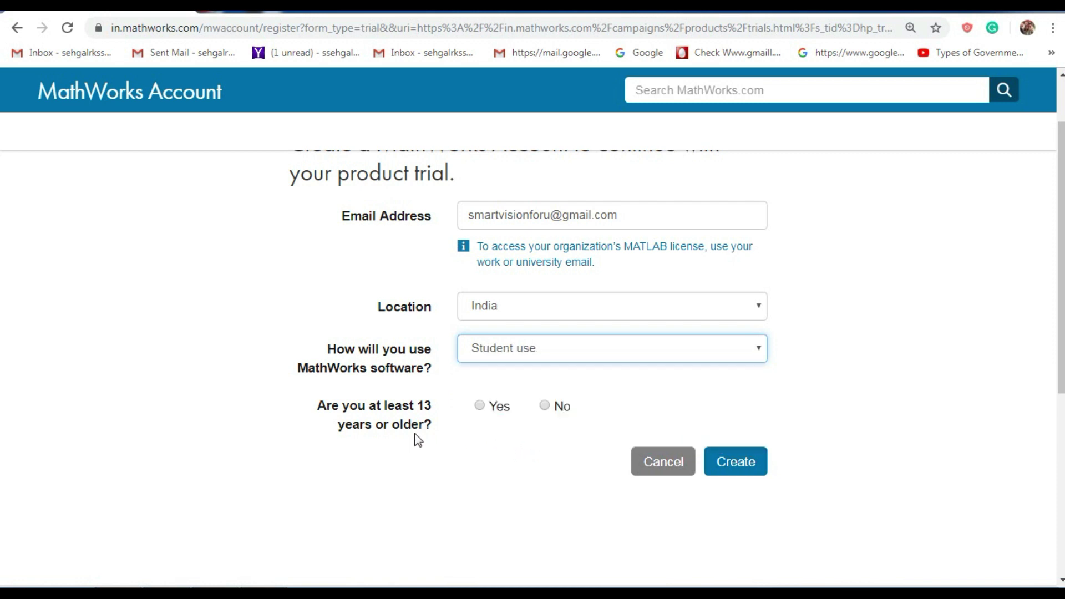
click(479, 406)
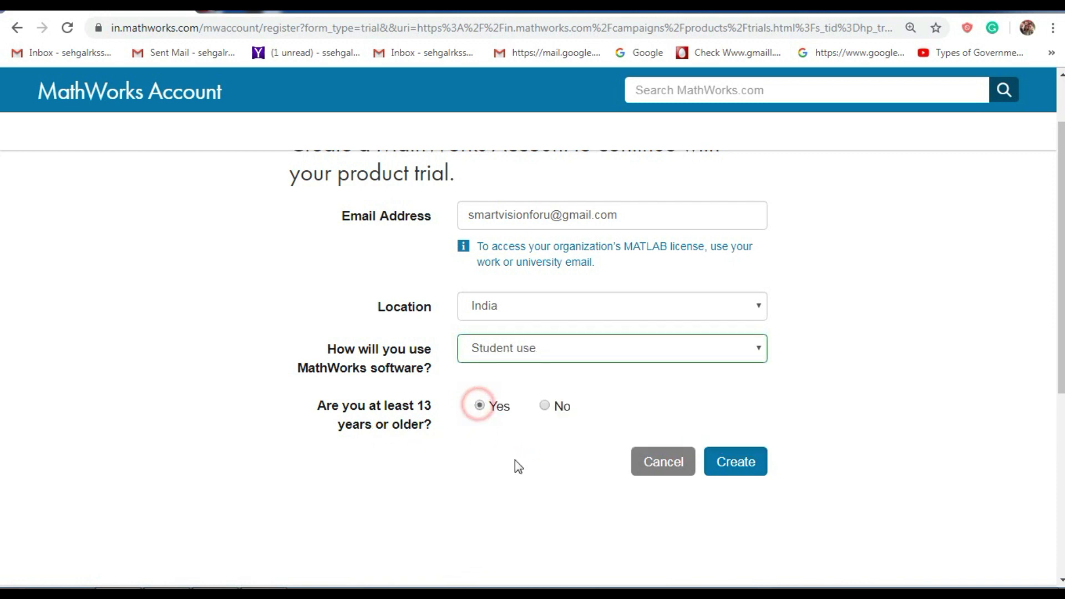
click(737, 468)
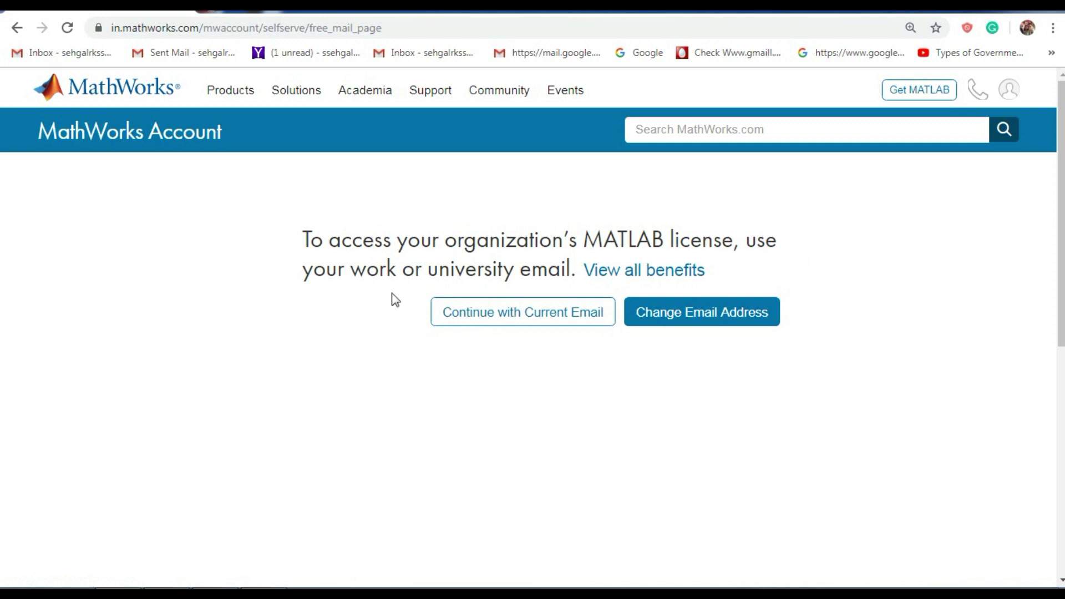
click(541, 320)
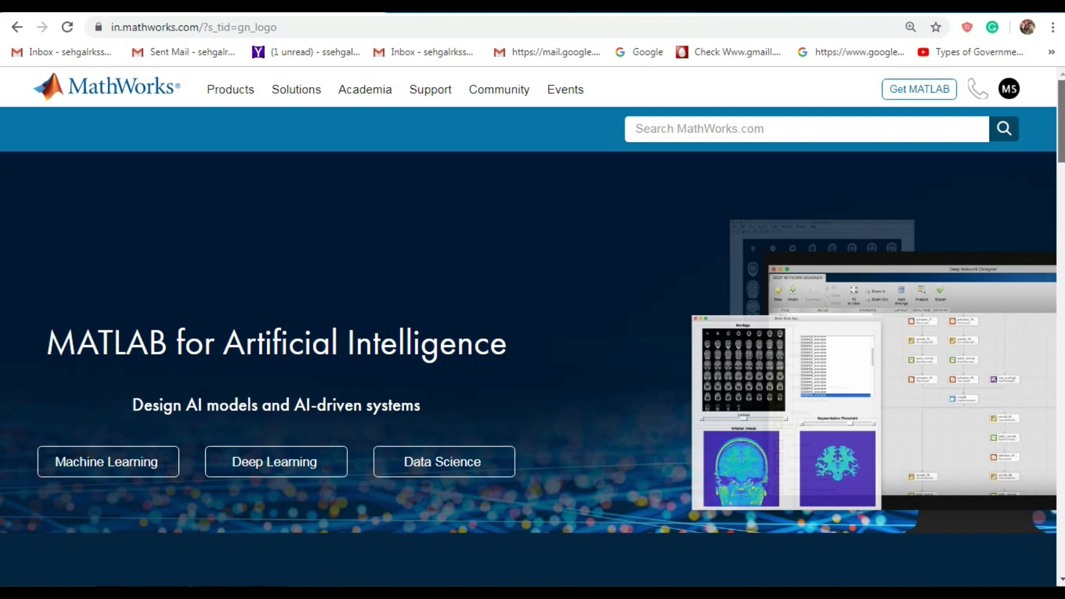
View the signed-in home page showing the MATLAB for Artificial Intelligence banner.
scroll(844, 228, down, 4)
scroll(250, 123, up, 4)
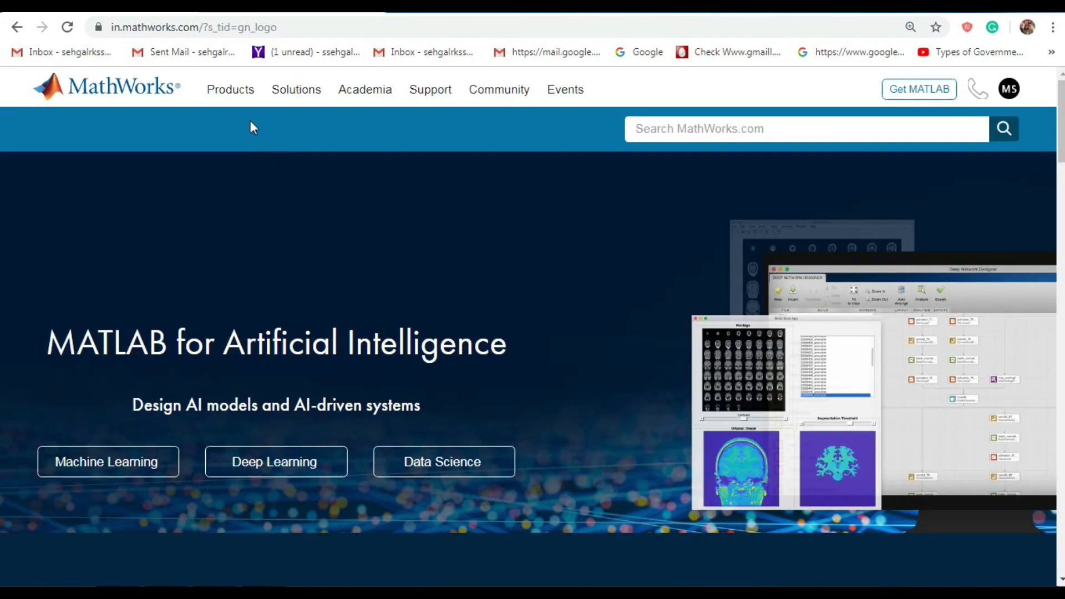
Request a MATLAB trial via Products > MATLAB, answering No to the faculty question.
click(242, 96)
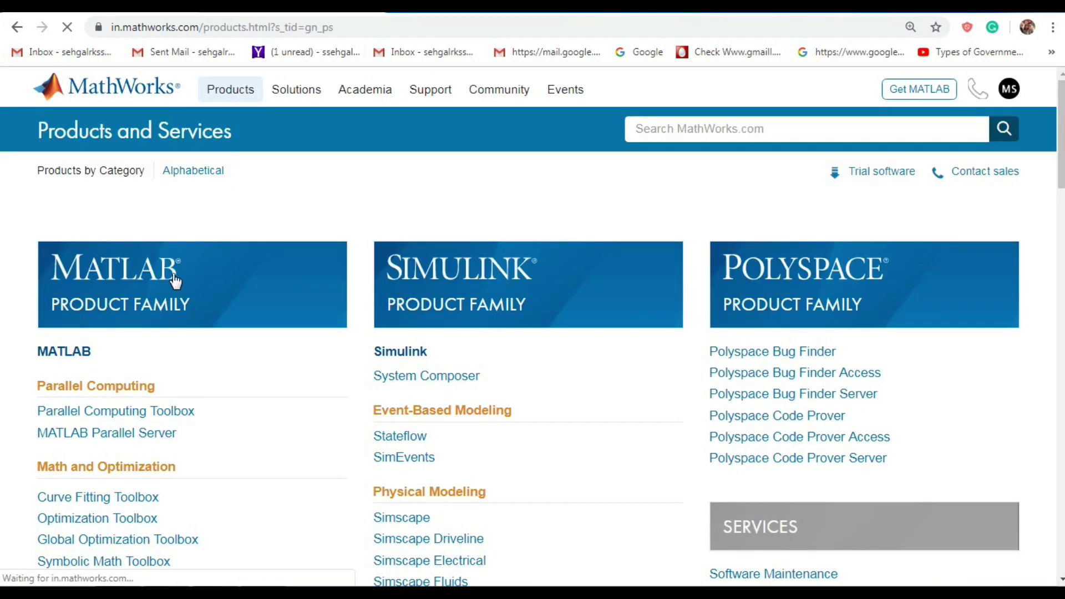
click(79, 351)
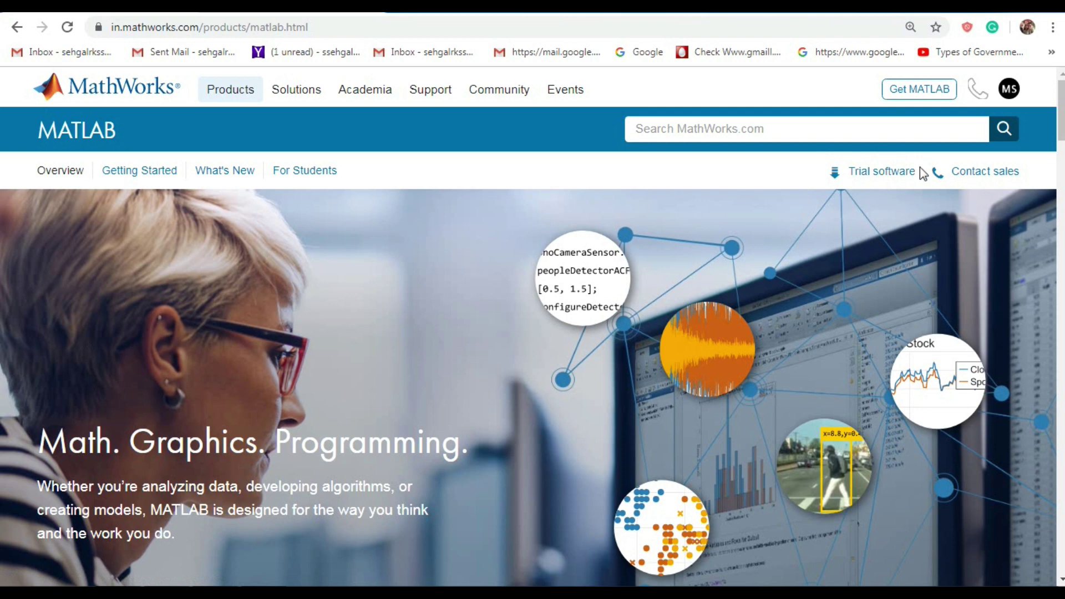
click(879, 175)
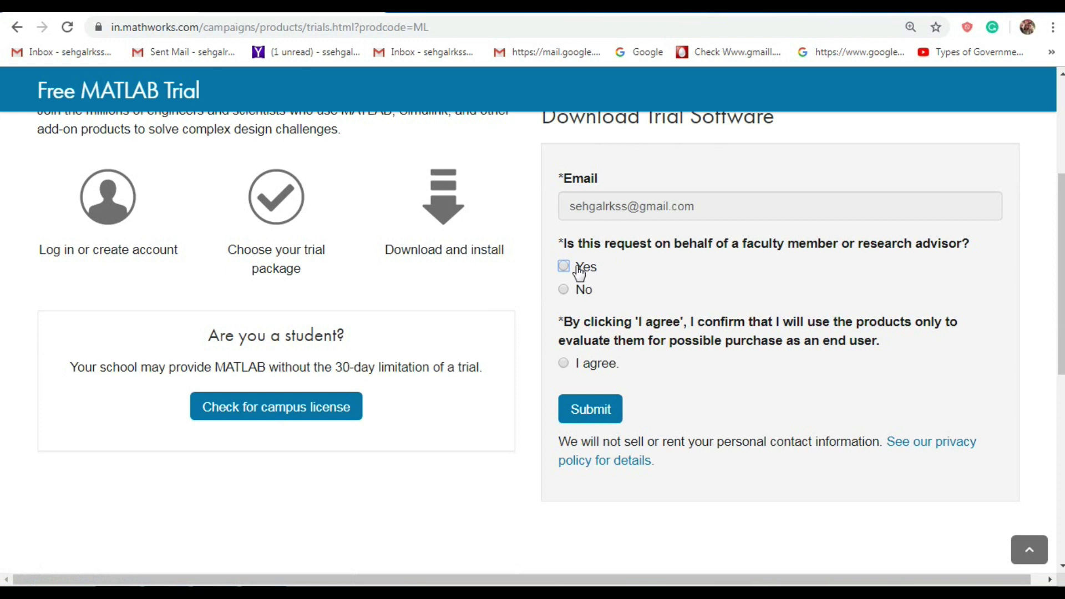
click(564, 289)
click(599, 420)
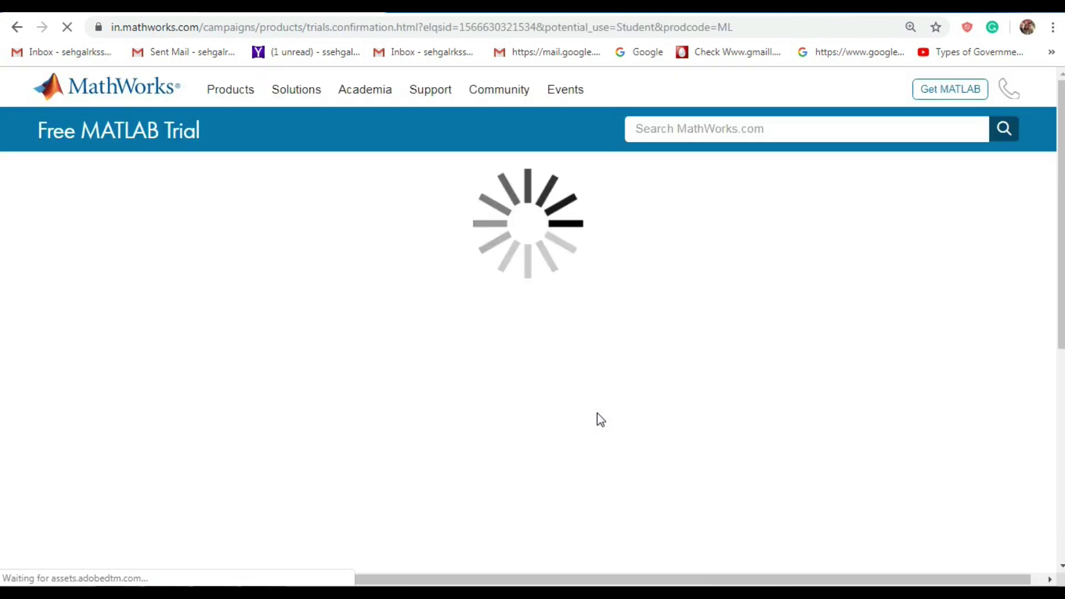
Review the confirmation page's trial packages, then start the MATLAB Online trial.
scroll(597, 410, down, 1)
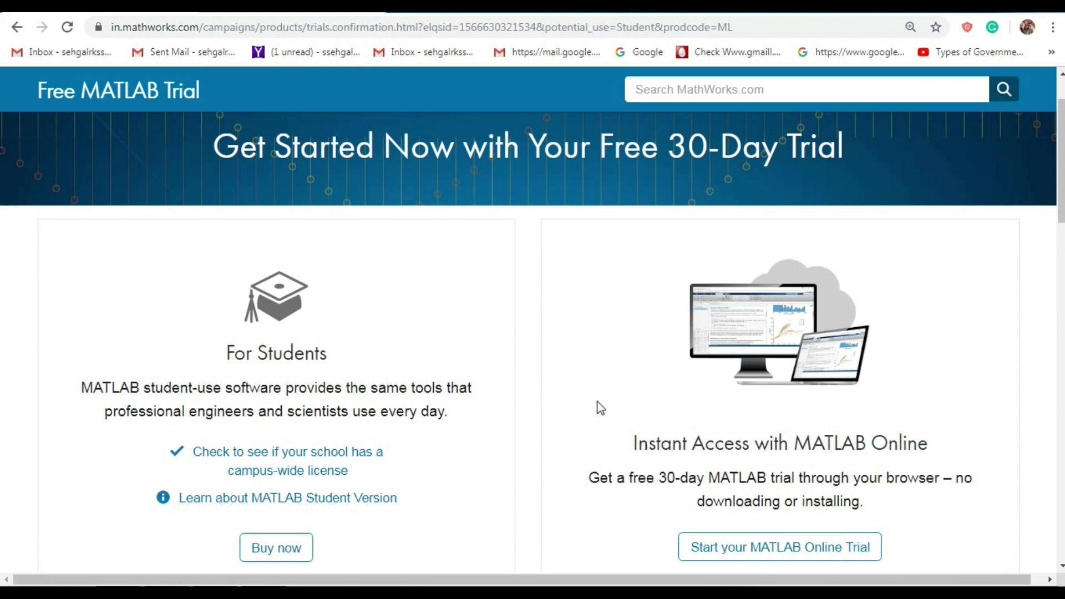
scroll(594, 369, down, 1)
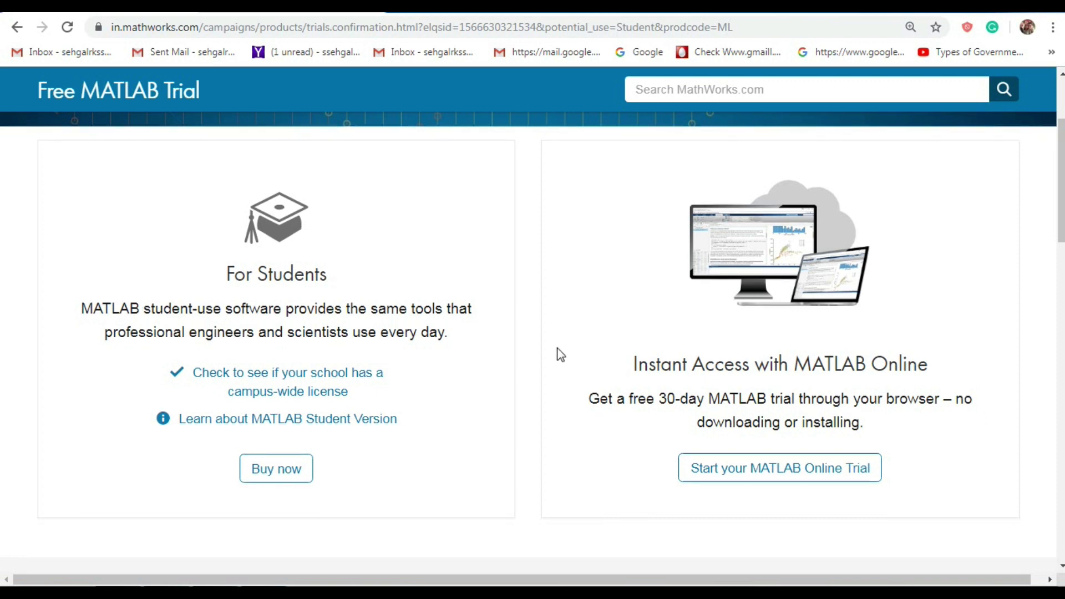
scroll(559, 354, down, 8)
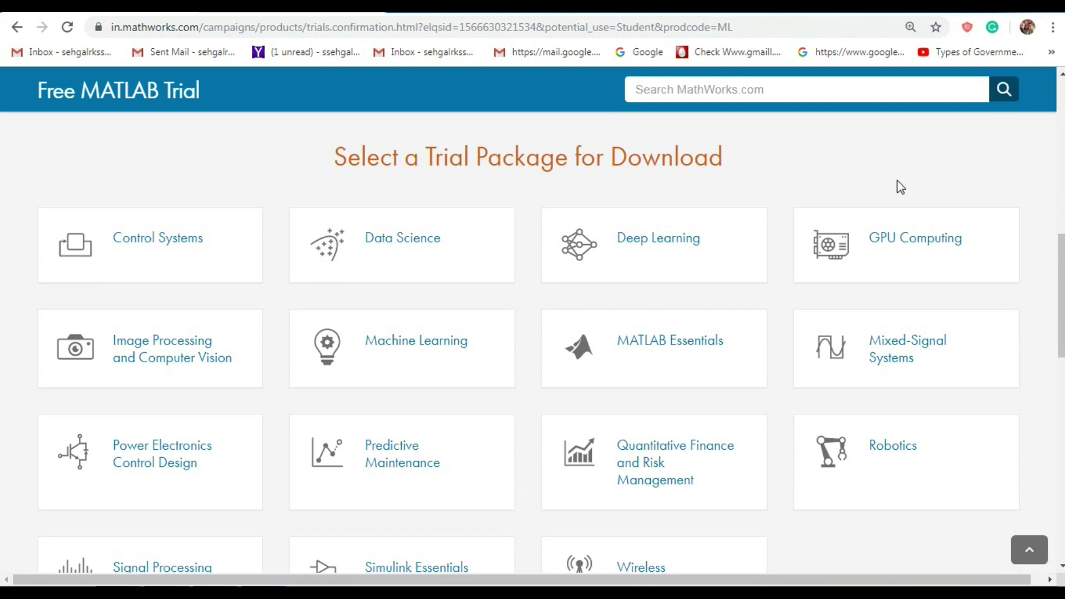
scroll(1027, 254, down, 3)
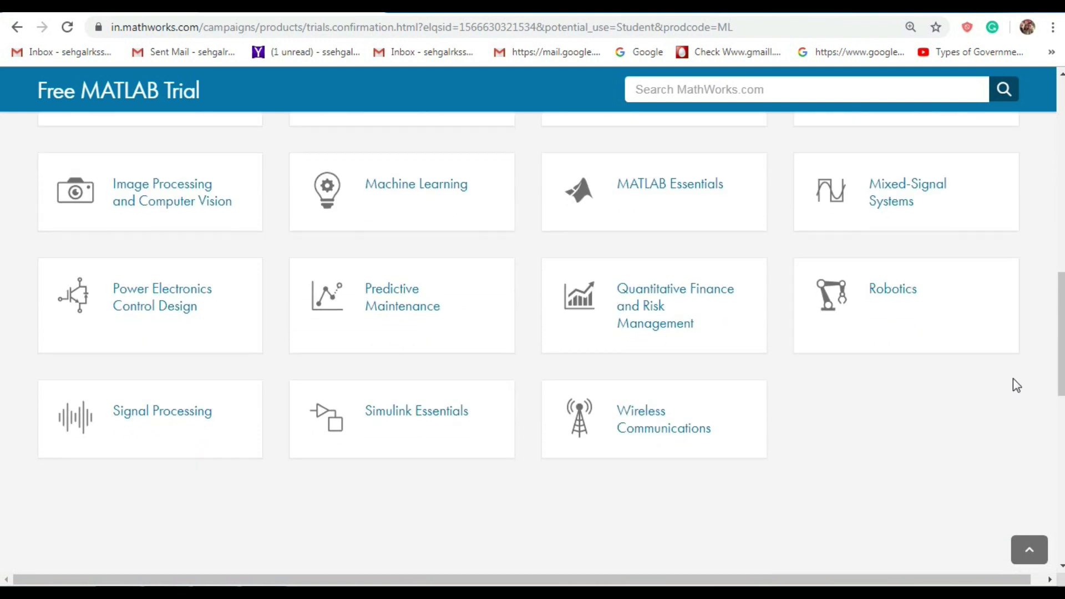
scroll(1009, 417, down, 1)
scroll(934, 426, up, 10)
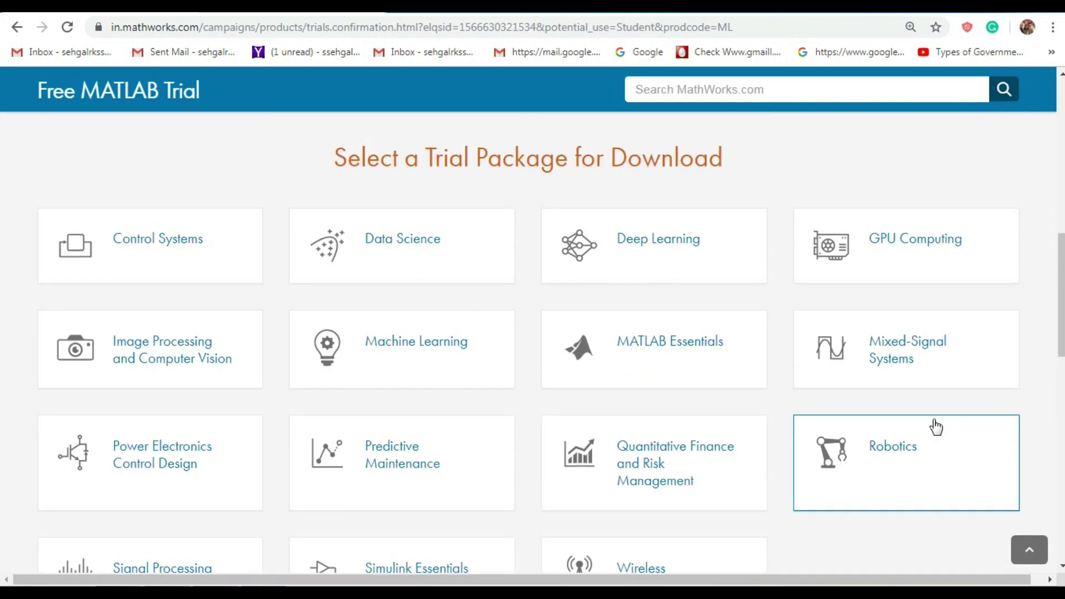
click(836, 472)
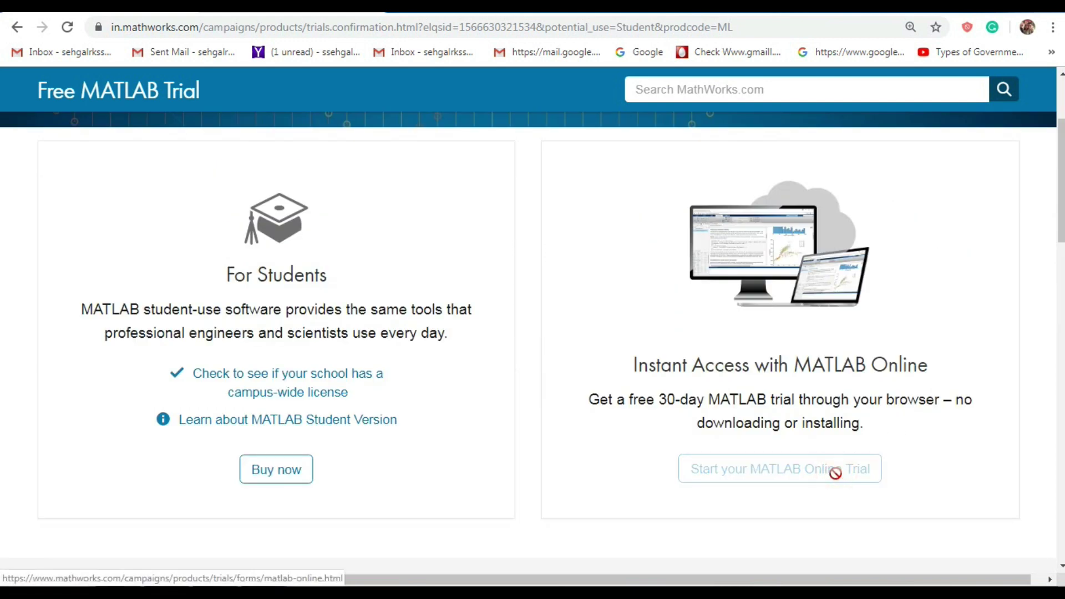